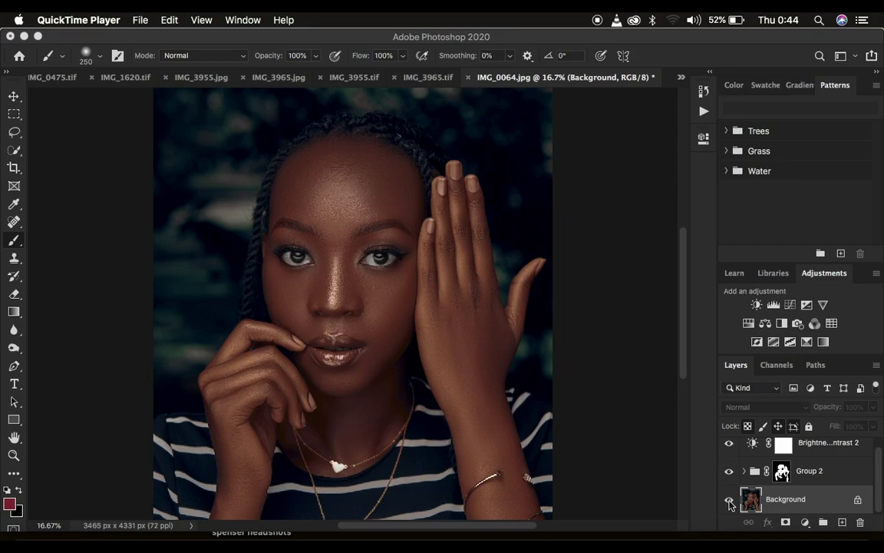
- Compare the portrait with and without the layers above Background by toggling their visibility
alt+click(729, 502)
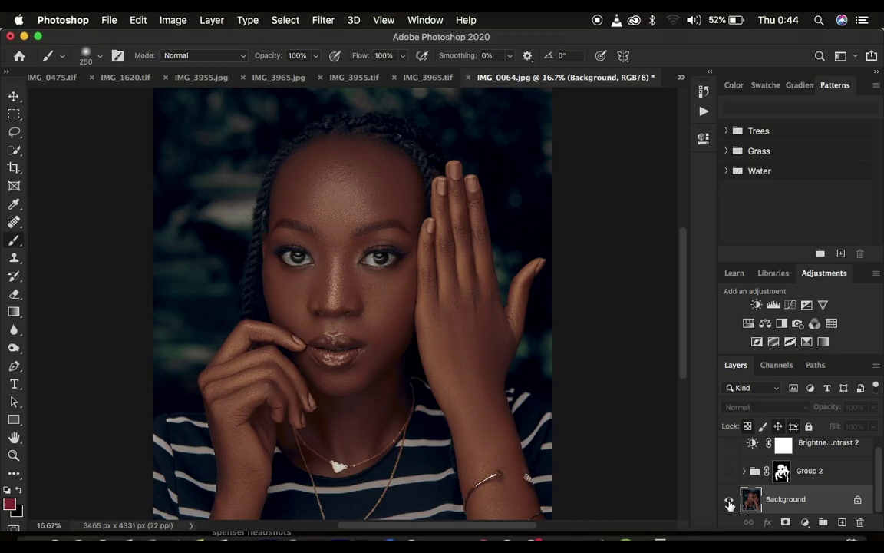
alt+click(729, 502)
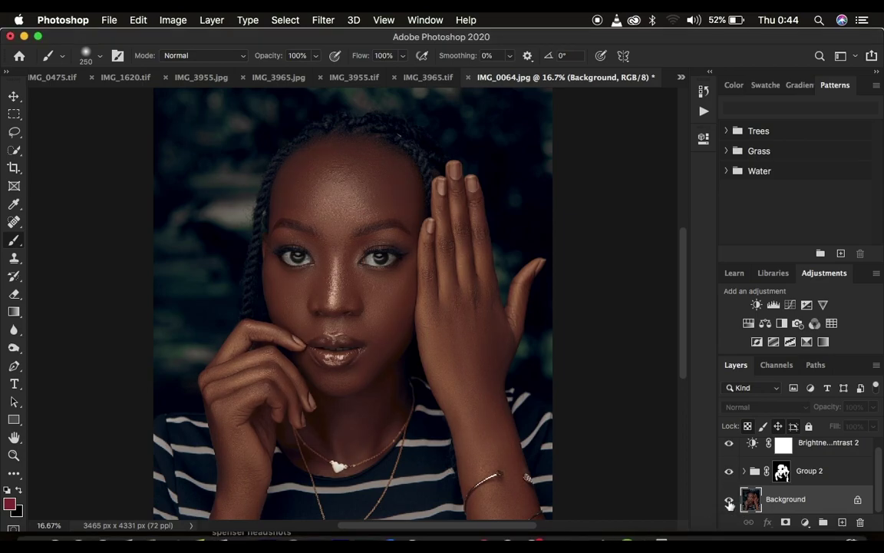
alt+click(729, 502)
alt+click(729, 502)
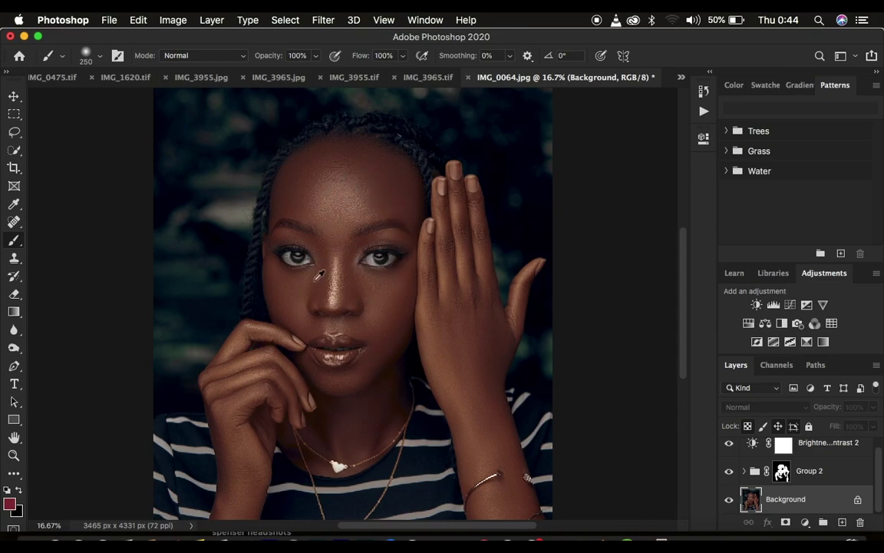
click(730, 501)
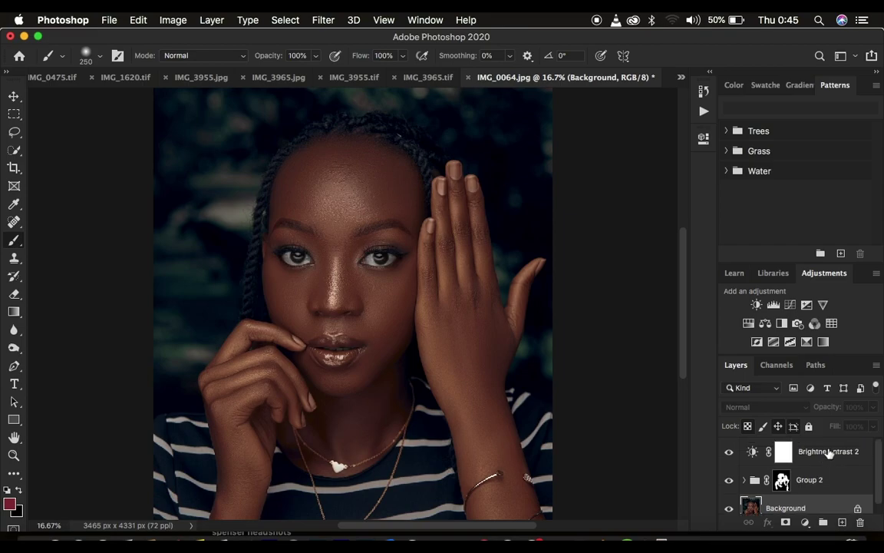
- Delete the Brightness/Contrast 2 adjustment layer and Group 2, keeping only the Background layer
click(825, 443)
key(BackSpace)
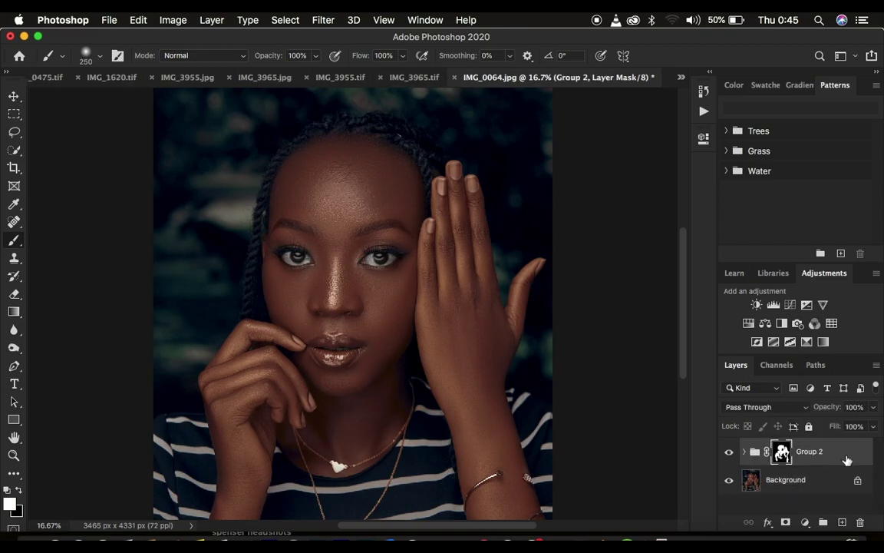
key(BackSpace)
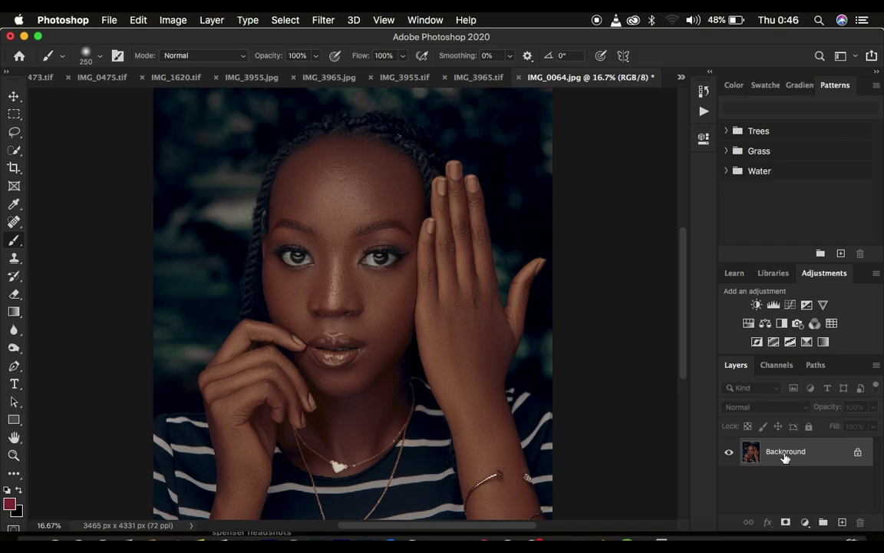
- Duplicate the Background layer twice, naming the lower copy "screen" and the upper copy "multiply"
key(super+j)
key(super+j)
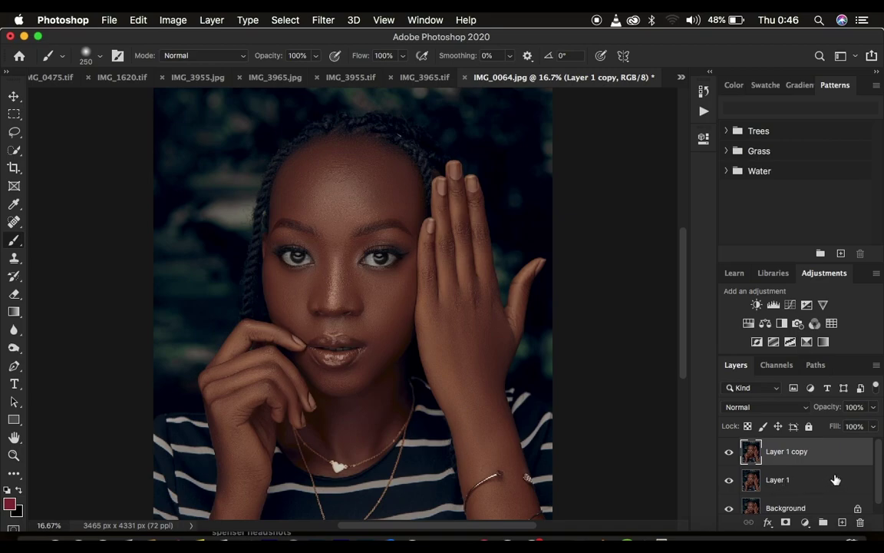
double_click(775, 478)
text(screen)
key(Return)
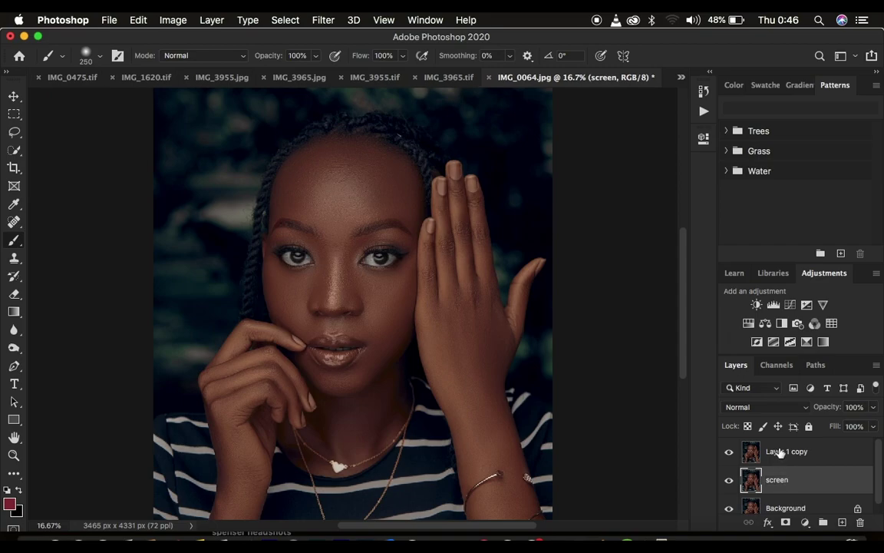
double_click(781, 452)
text(mul)
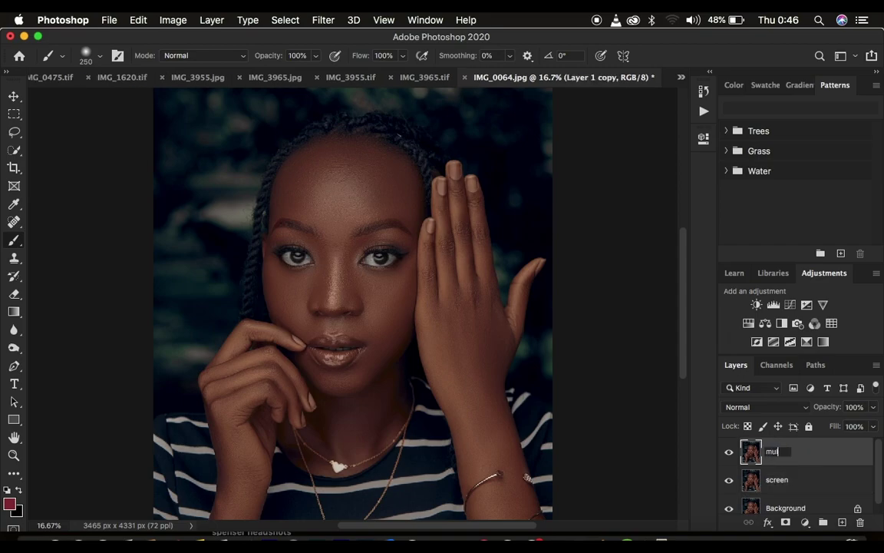
text(tiply)
key(Return)
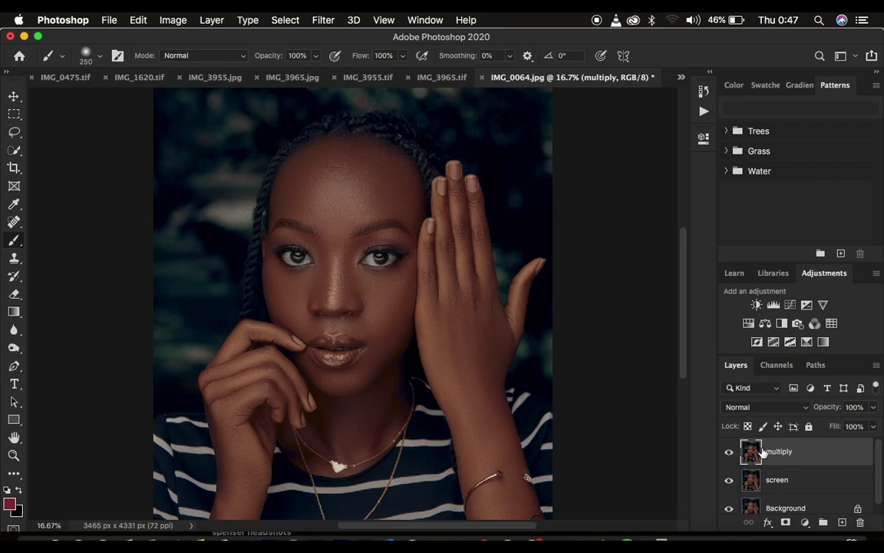
- Hide the multiply layer and set the screen layer's blend mode to Screen
click(729, 453)
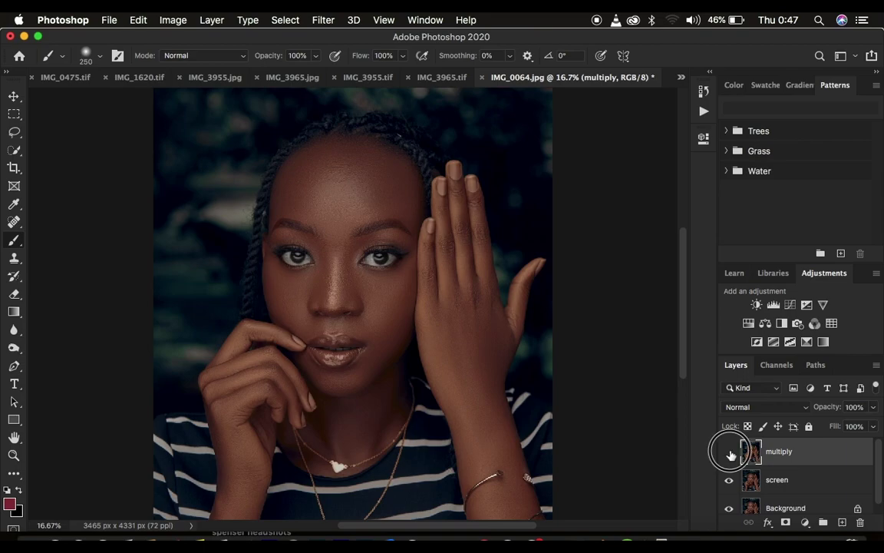
click(791, 482)
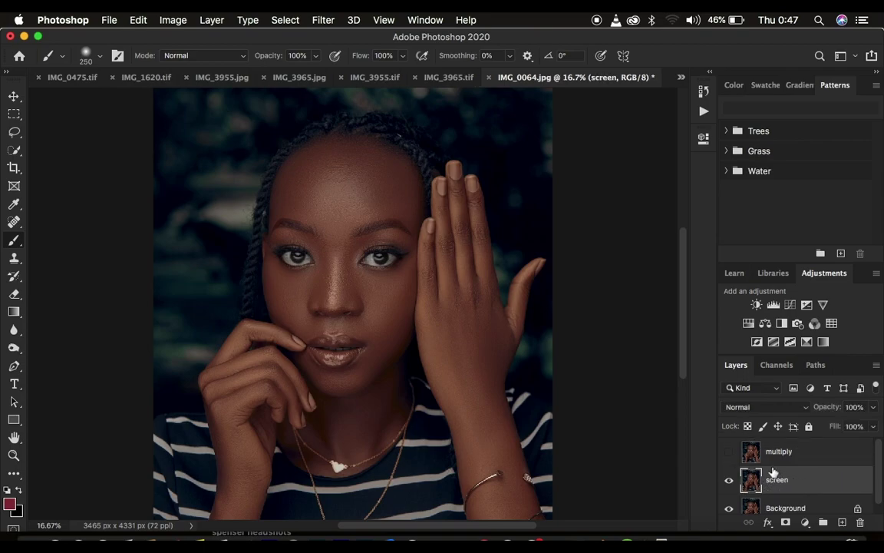
click(763, 406)
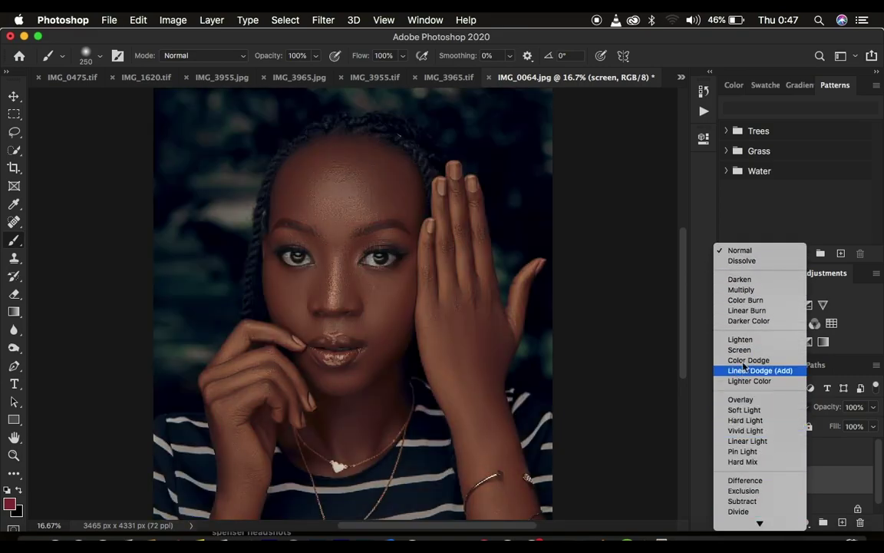
click(744, 347)
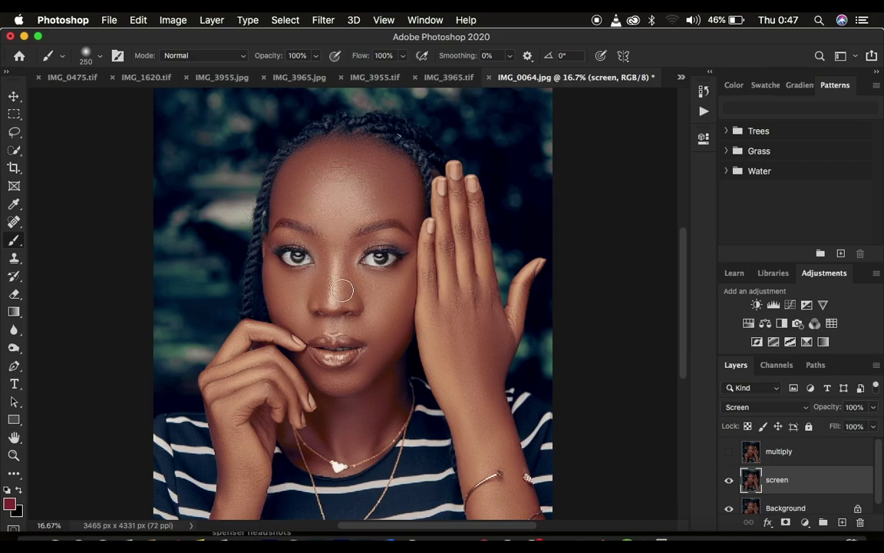
- In the screen layer's Blend If settings for Gray, split the Underlying Layer's black slider to 69 / 167
double_click(844, 484)
drag(614, 125, 765, 64)
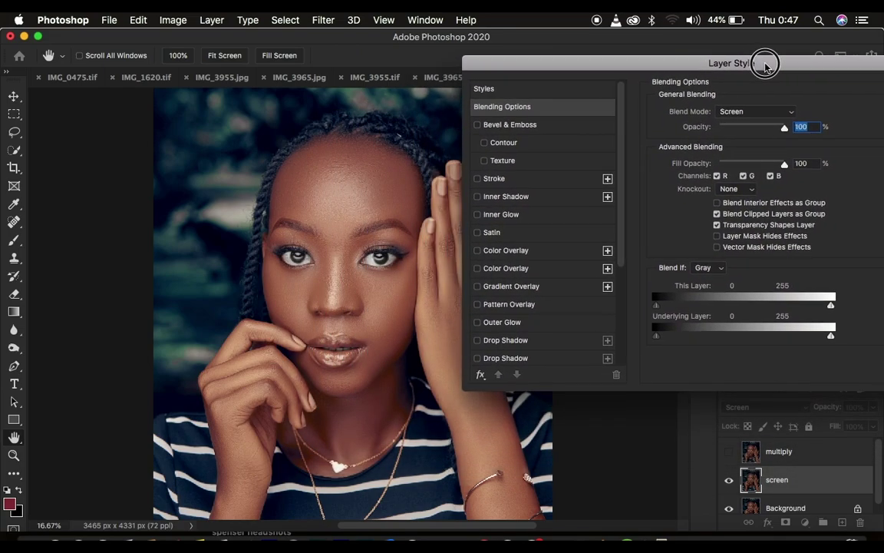
click(707, 269)
click(707, 265)
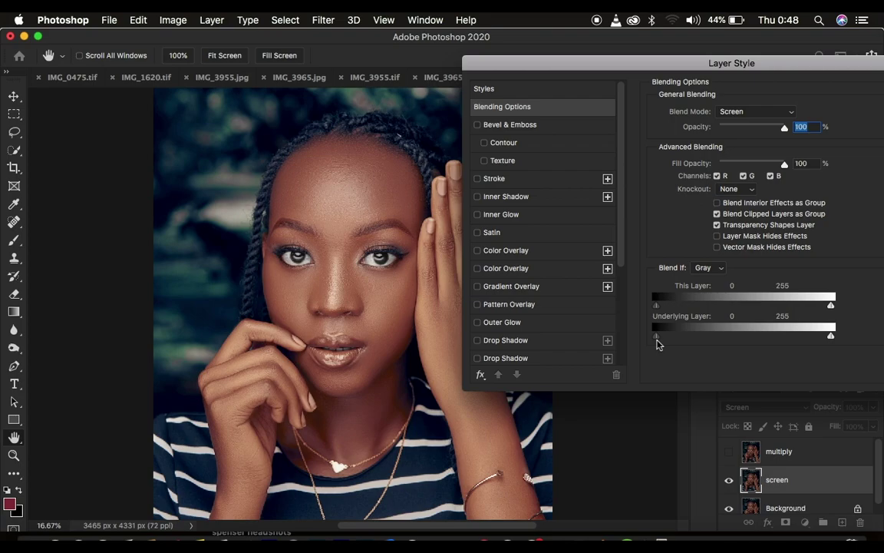
drag(656, 343, 717, 335)
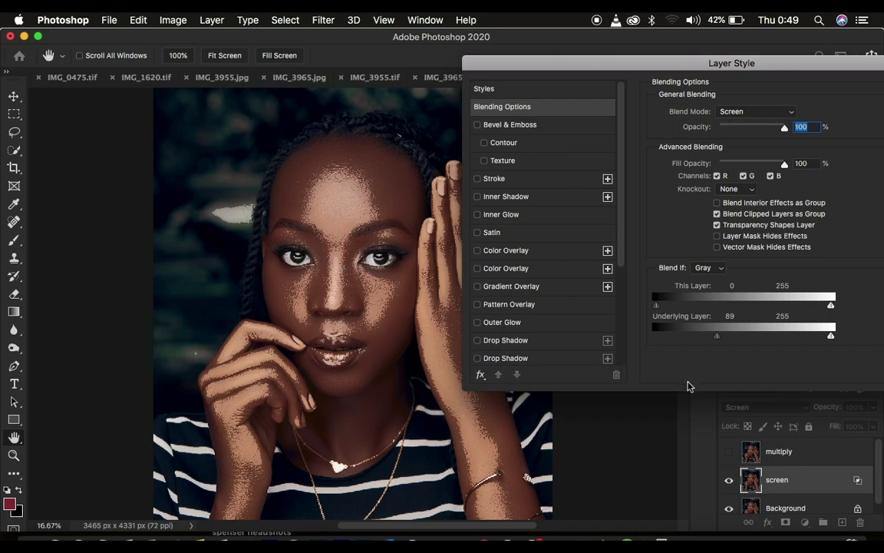
click(716, 341)
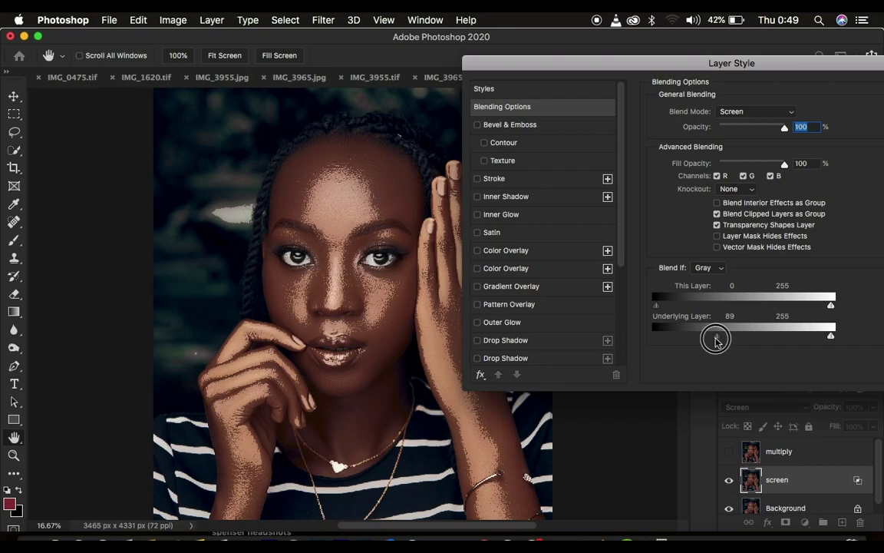
drag(716, 341, 772, 340)
mouse_move(709, 341)
mouse_down()
mouse_move(692, 338)
mouse_move(714, 339)
mouse_move(703, 339)
mouse_up()
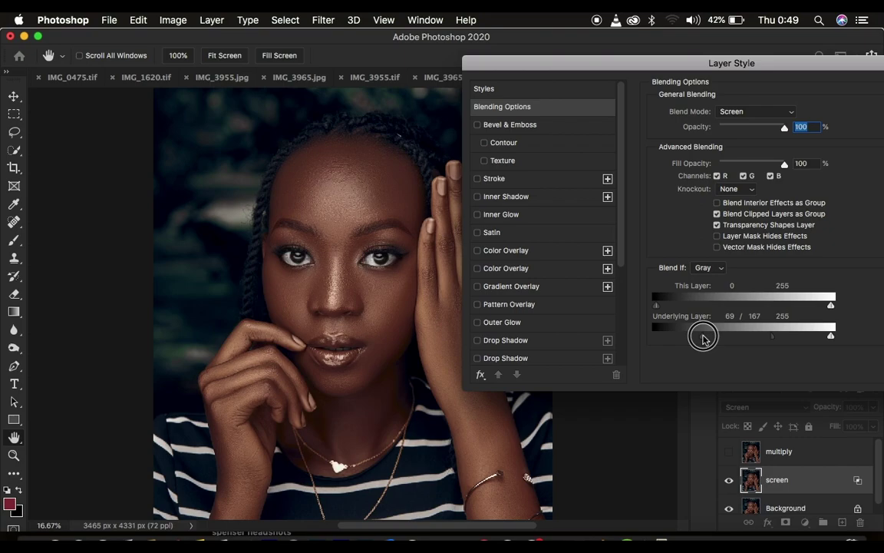
drag(703, 339, 703, 340)
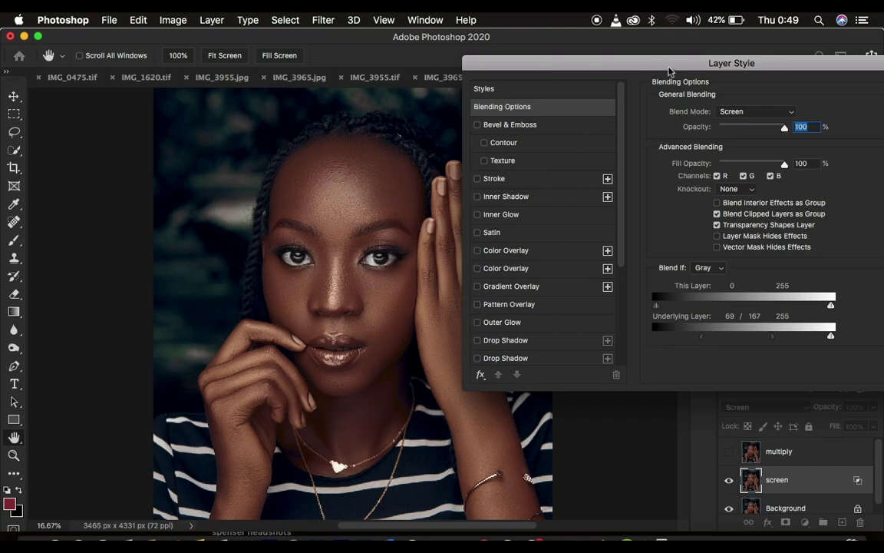
drag(666, 67, 586, 75)
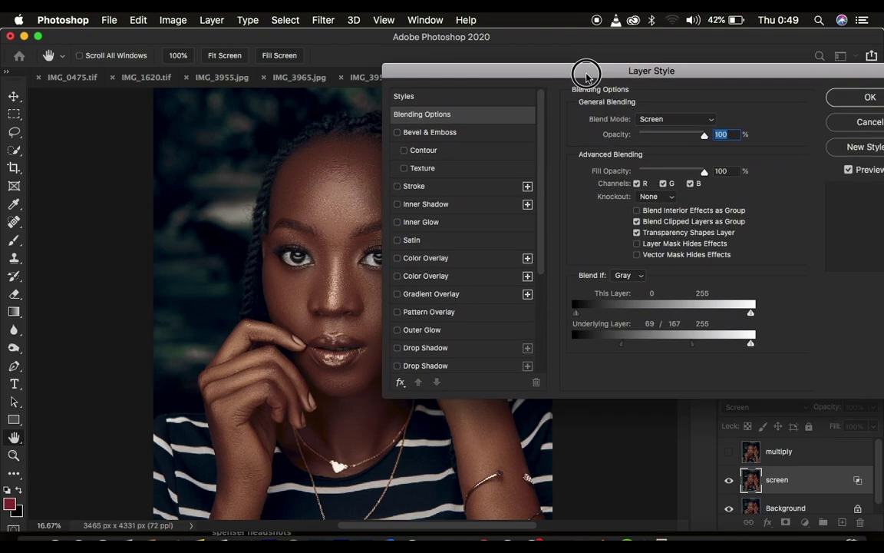
click(852, 100)
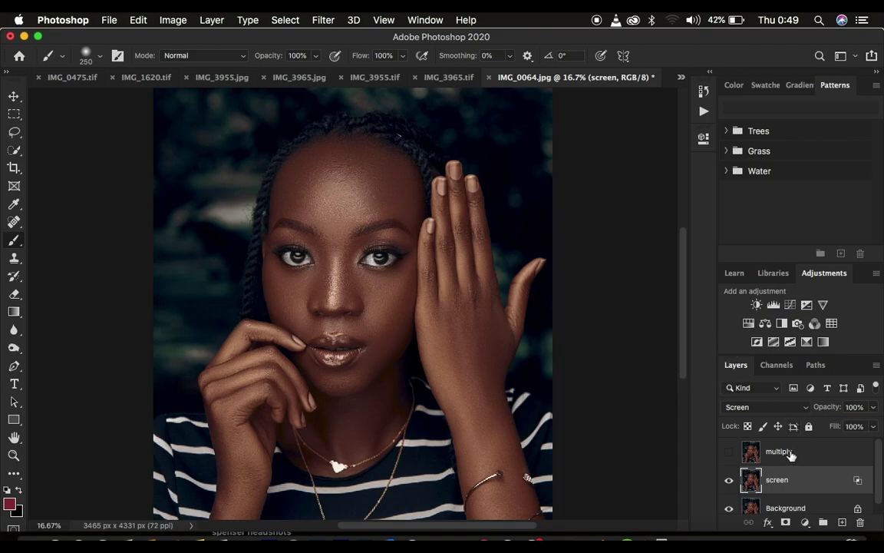
- Show the multiply layer again and set its blend mode to Multiply
click(789, 452)
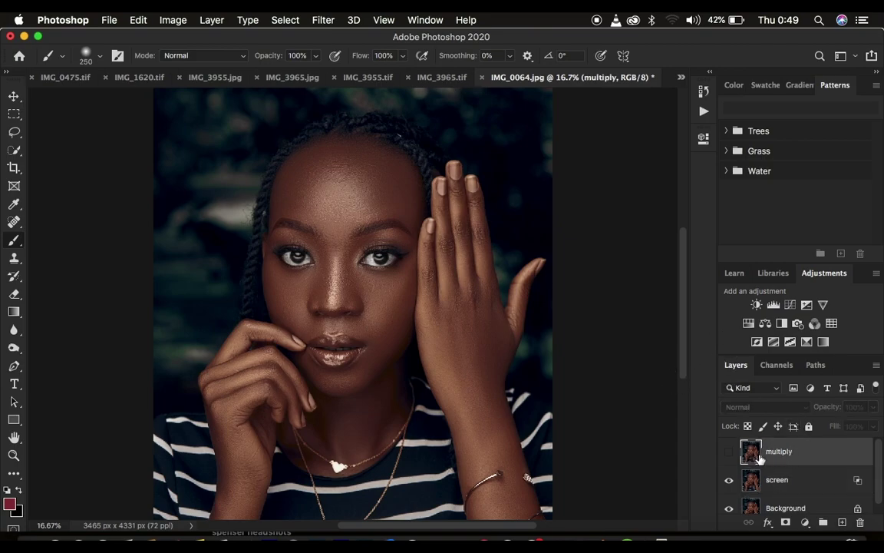
click(729, 452)
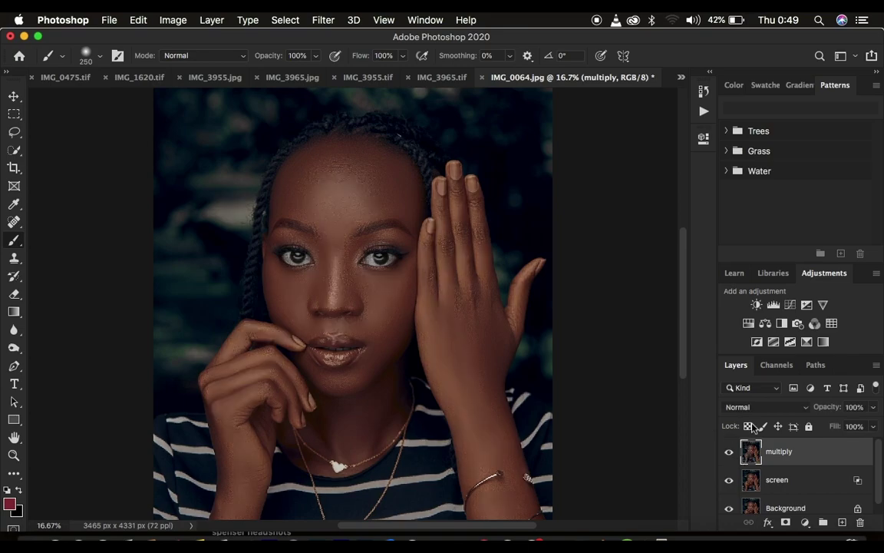
click(751, 407)
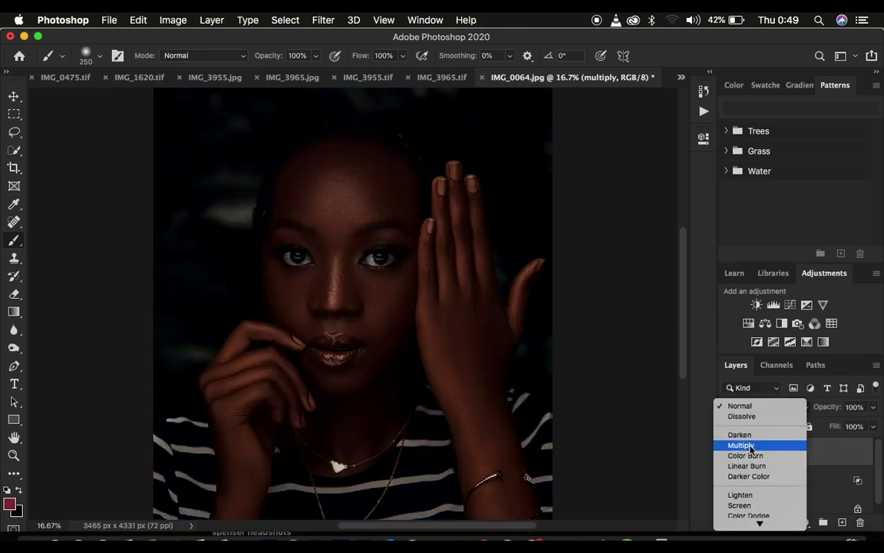
click(748, 445)
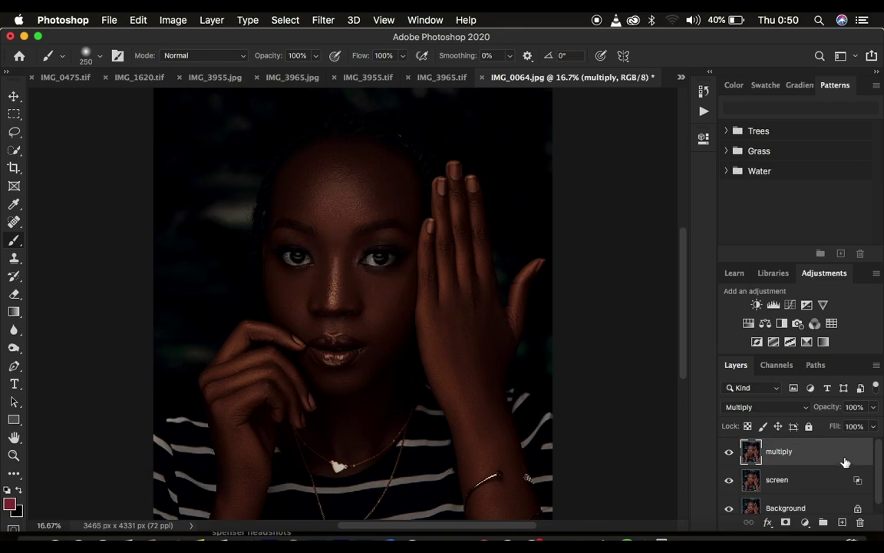
- In the multiply layer's Blend If settings for Gray, split the Underlying Layer's white slider to 71 / 175
double_click(841, 458)
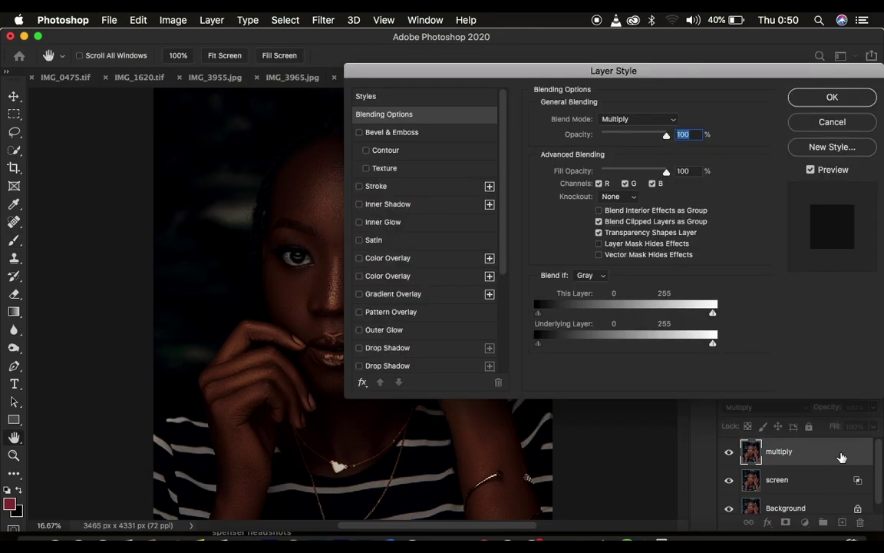
drag(629, 75, 735, 75)
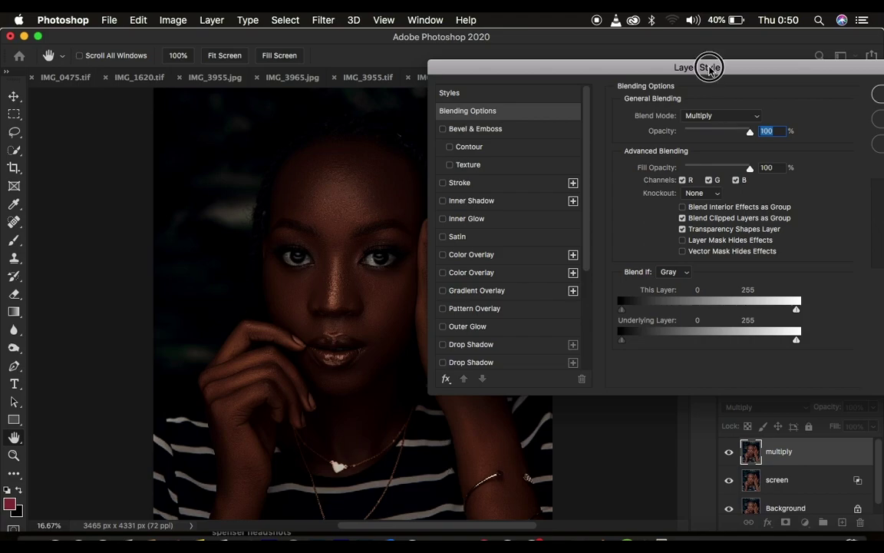
drag(711, 68, 745, 64)
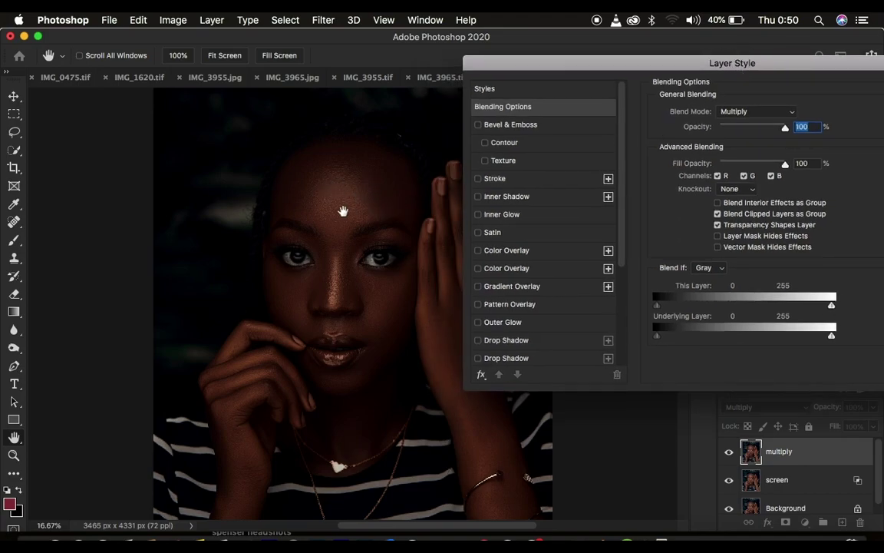
drag(832, 335, 740, 343)
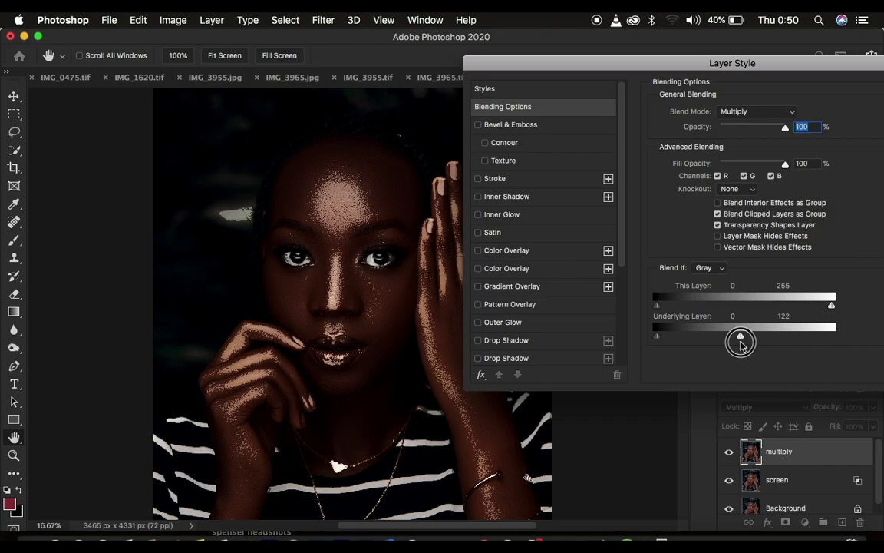
drag(740, 342, 722, 348)
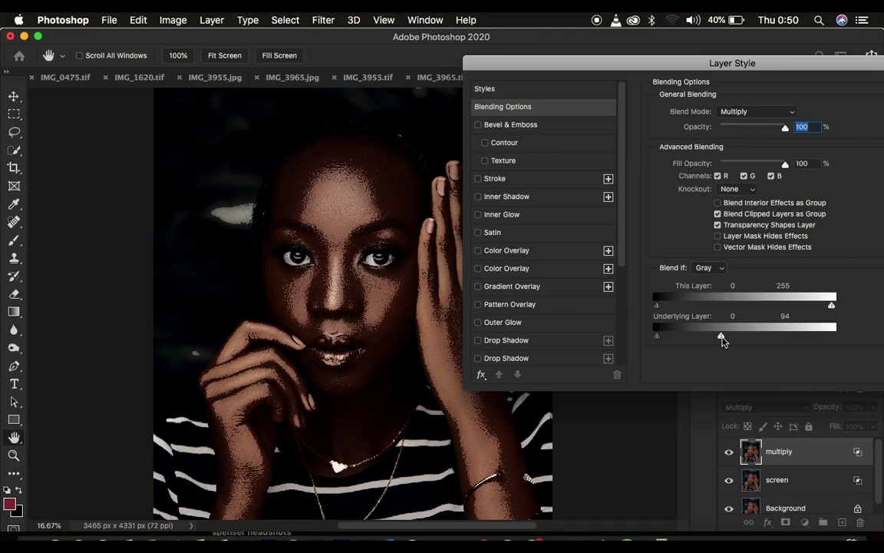
drag(722, 337, 775, 339)
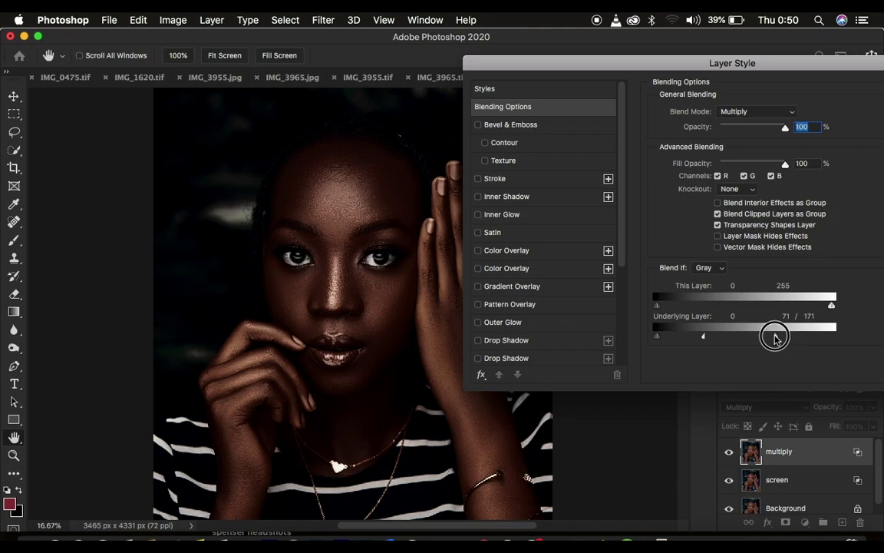
drag(775, 339, 777, 338)
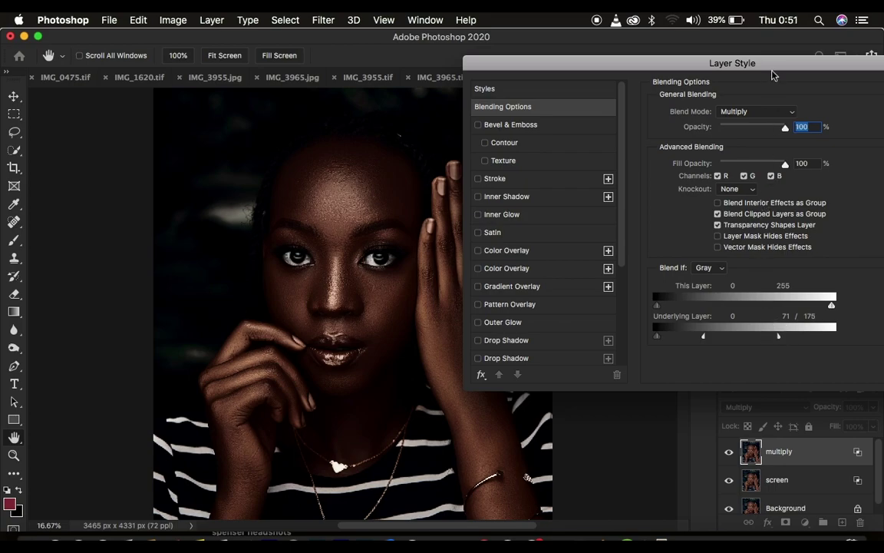
drag(766, 66, 647, 78)
click(814, 102)
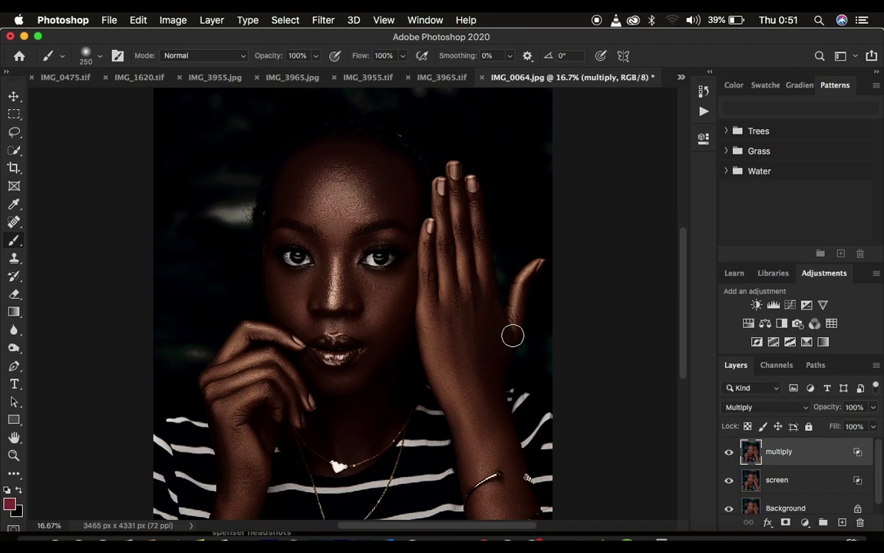
- Group the multiply and screen layers together and add a layer mask to the group
super+click(809, 459)
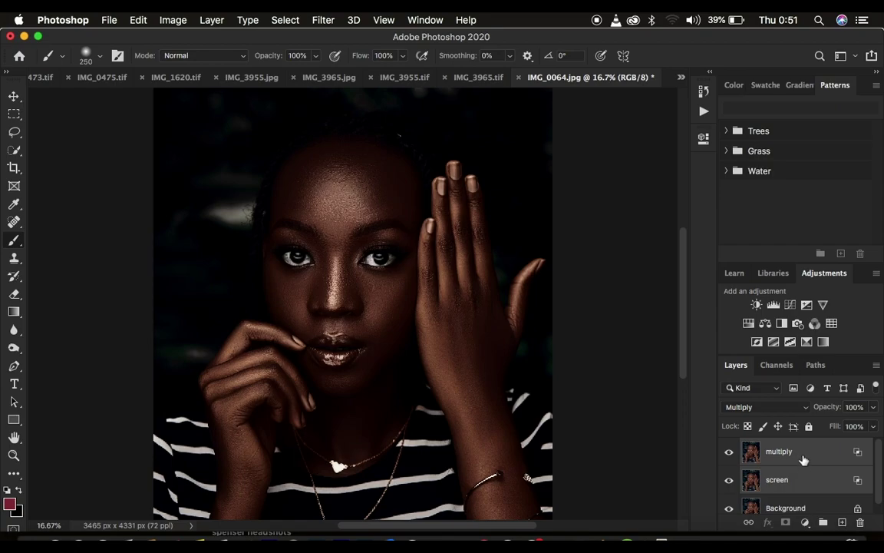
drag(815, 452, 824, 524)
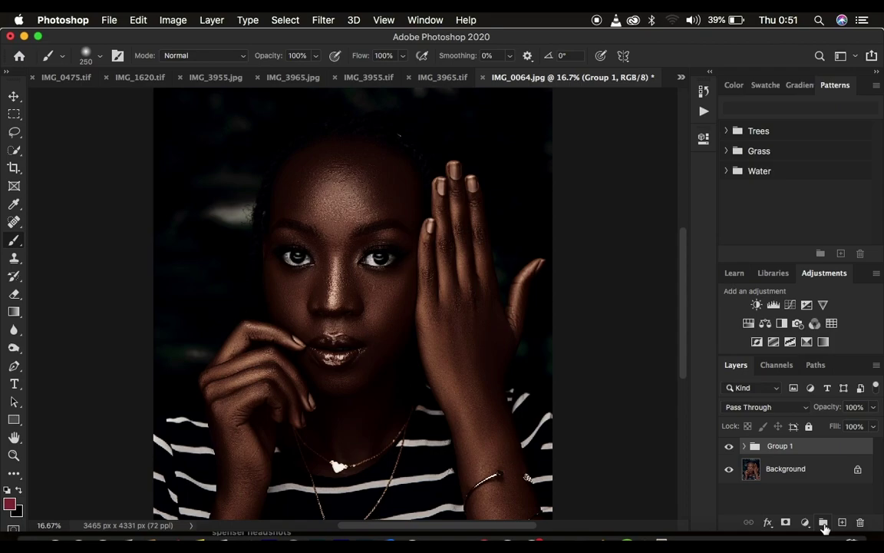
click(785, 523)
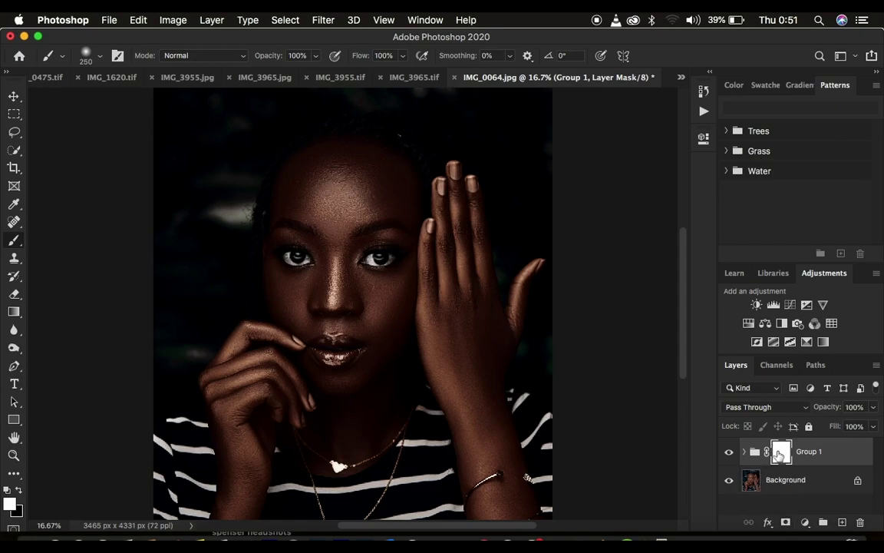
- Use Apply Image on the group's mask with the Merged layer, RGB channel, Multiply blending and 100% opacity
click(171, 19)
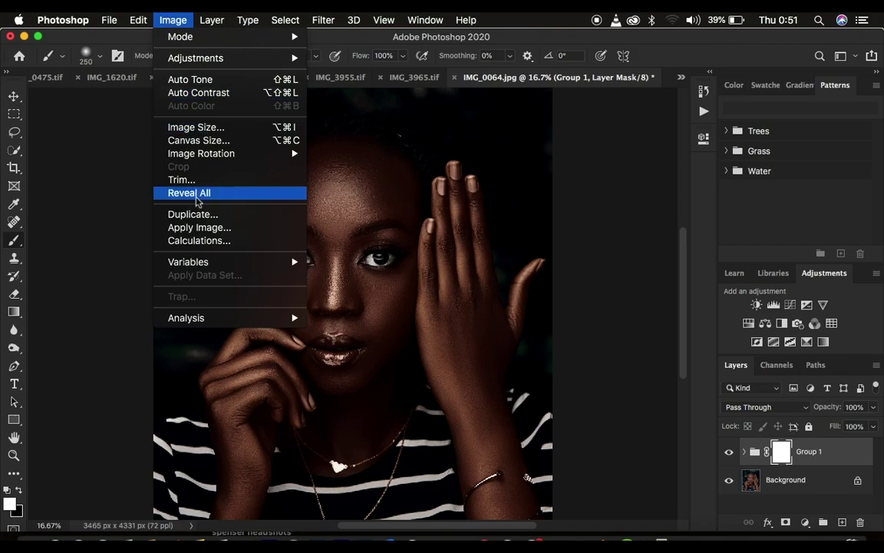
click(204, 228)
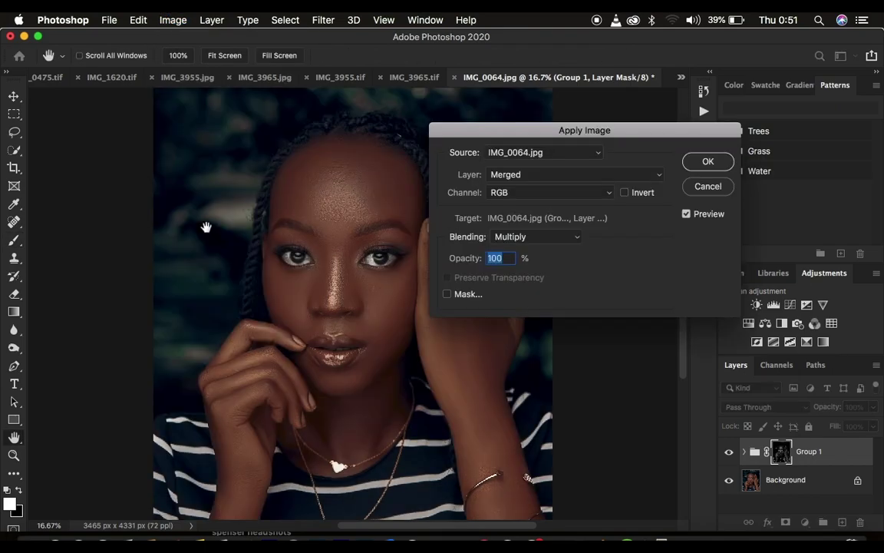
click(512, 178)
click(509, 177)
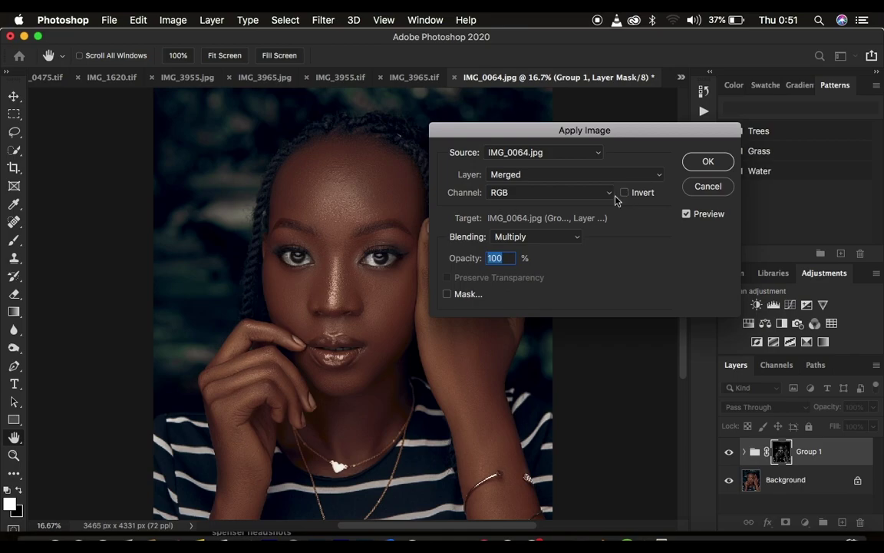
click(704, 163)
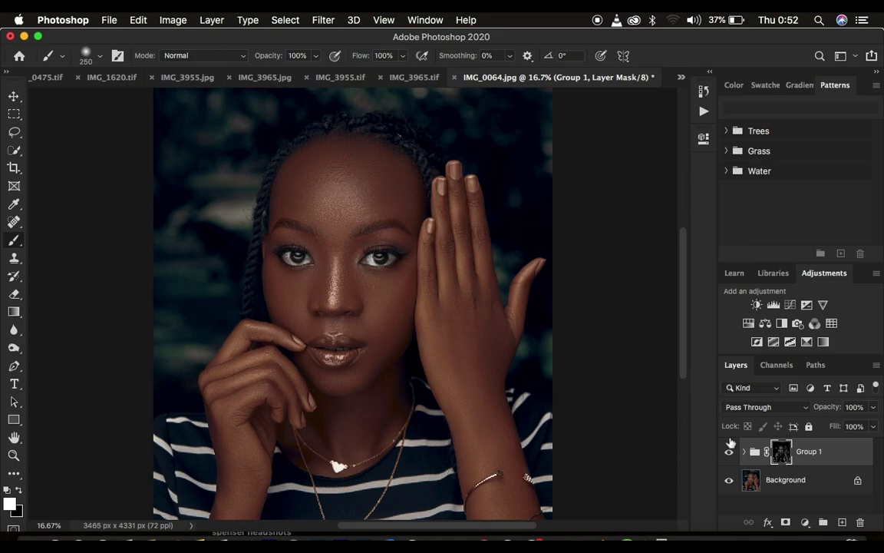
- Toggle the masked group's visibility repeatedly to compare the skin's highlights and shadows before and after
click(728, 452)
click(728, 452)
click(729, 452)
click(728, 452)
click(728, 452)
click(729, 452)
click(728, 453)
click(728, 452)
click(728, 452)
click(730, 453)
click(729, 453)
click(729, 453)
click(730, 452)
click(729, 455)
click(730, 454)
click(729, 454)
click(730, 454)
click(729, 453)
click(729, 454)
- Add a Brightness/Contrast adjustment clipped to Group 1, raise its contrast slightly, and compare the image with and without it
click(805, 524)
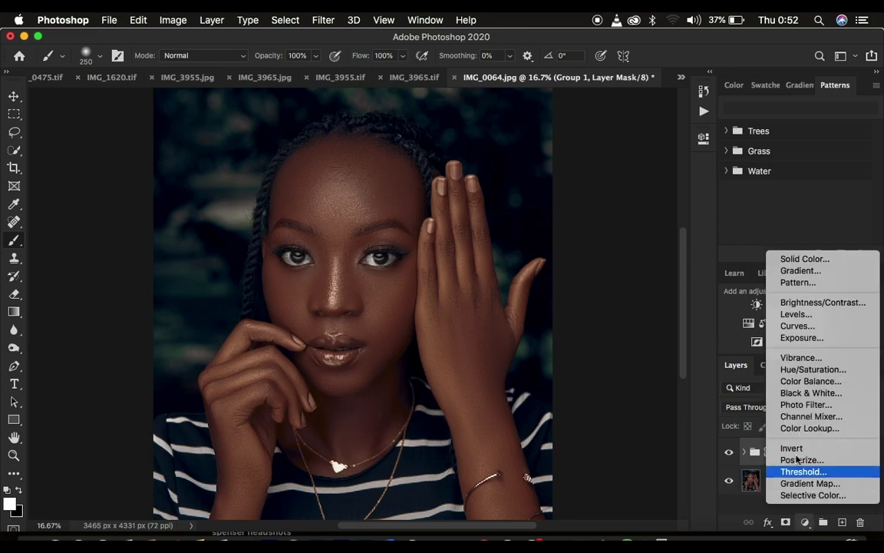
click(805, 304)
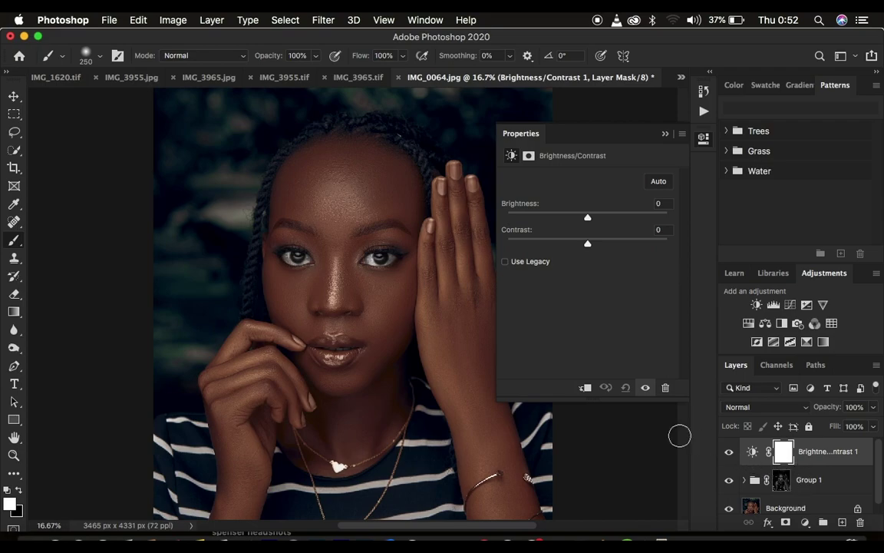
click(585, 390)
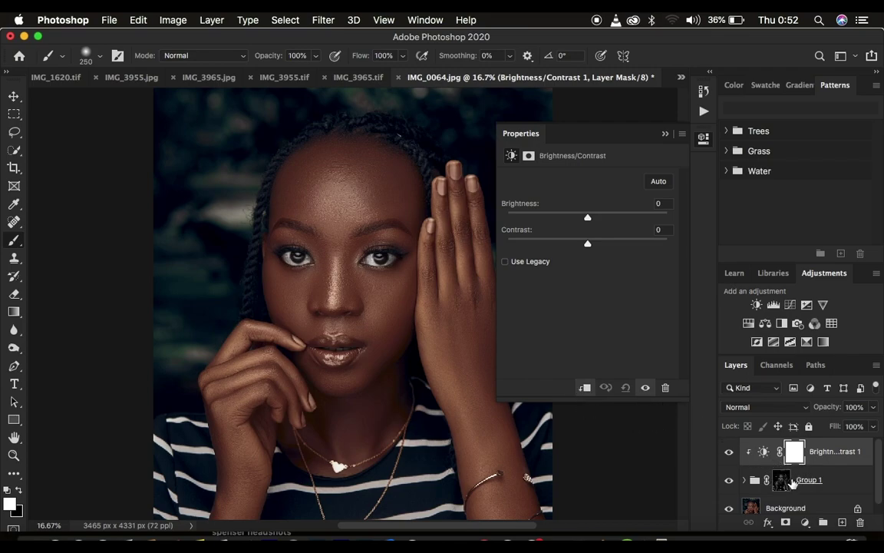
mouse_move(590, 244)
mouse_down()
mouse_move(641, 243)
mouse_move(587, 243)
mouse_move(601, 244)
mouse_up()
click(664, 136)
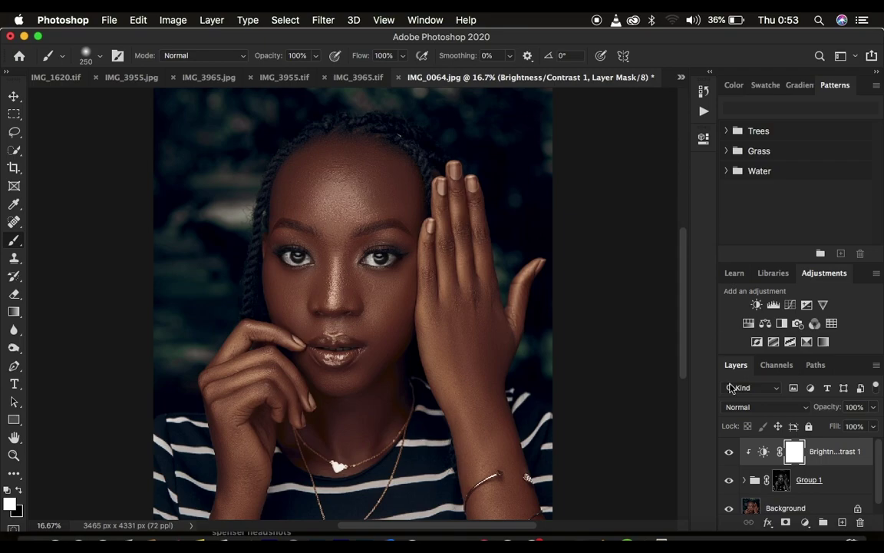
click(726, 454)
click(728, 453)
click(726, 454)
- Group the Brightness/Contrast adjustment with Group 1 and compare the portrait with the new group hidden and shown
click(848, 480)
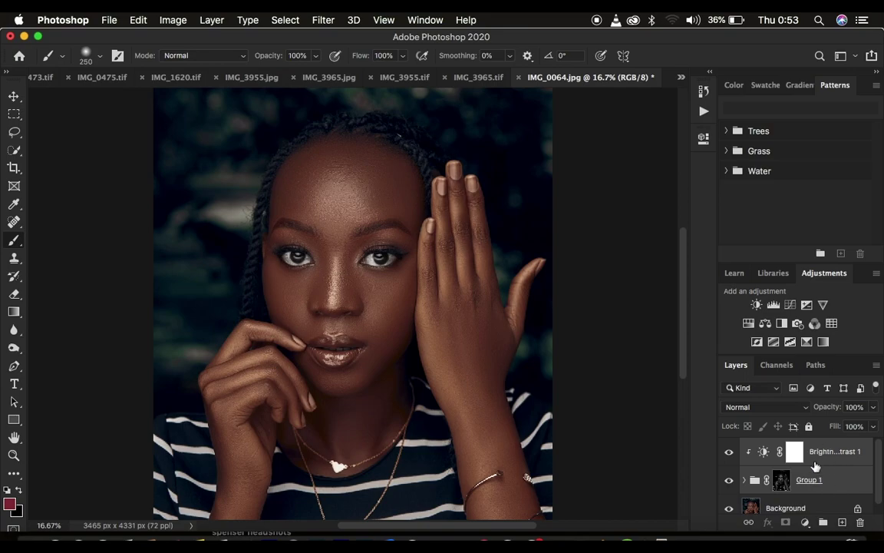
key(super+g)
click(729, 446)
click(729, 446)
click(729, 446)
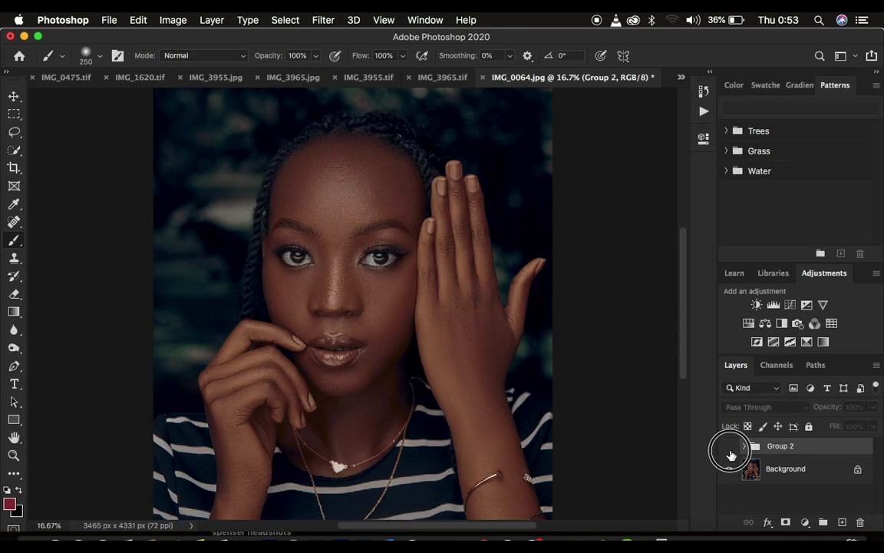
click(729, 446)
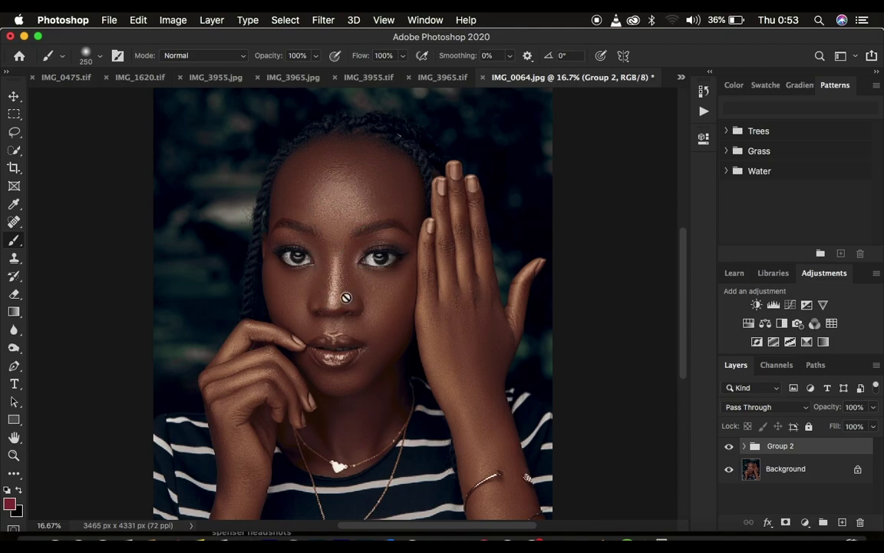
- Add a layer mask to Group 2 and invert it to black
click(787, 523)
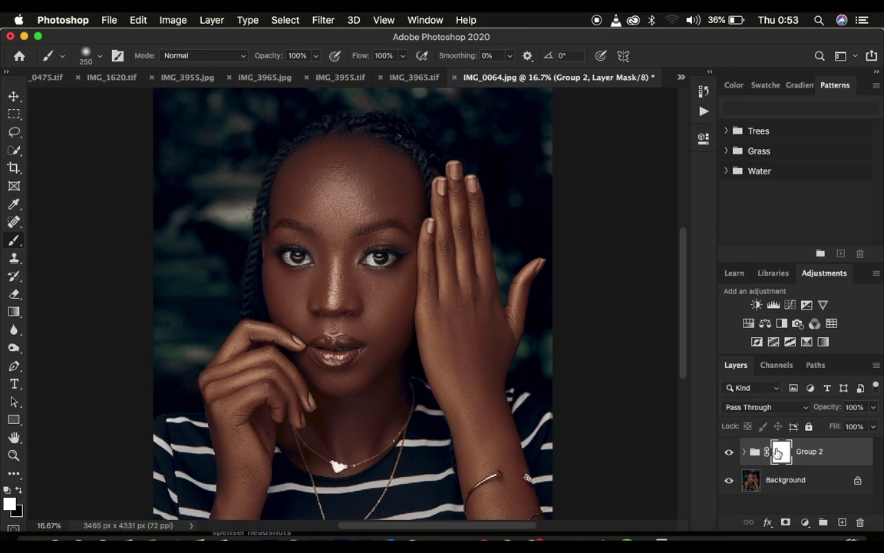
key(super+i)
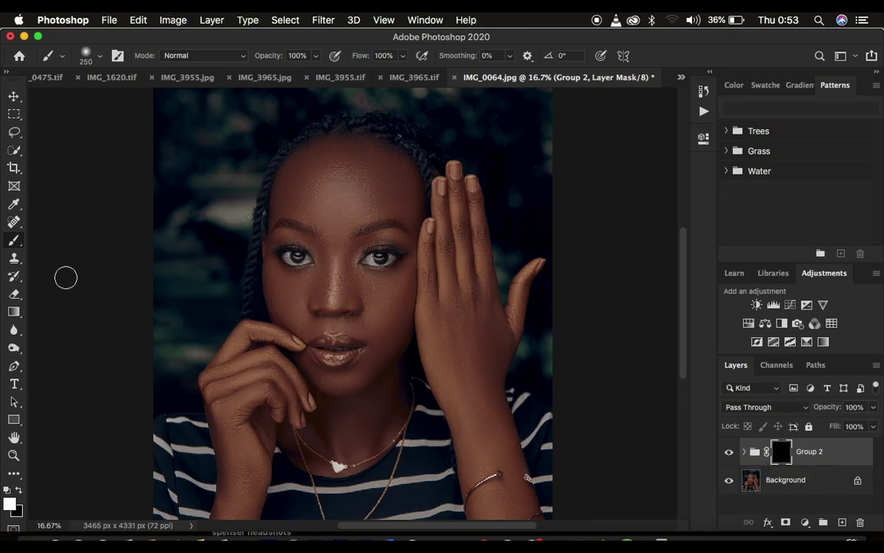
- Paint white on Group 2's mask over the face, hands and arms using a soft Brush enlarged to about 400 px with 0% hardness
right_click(14, 240)
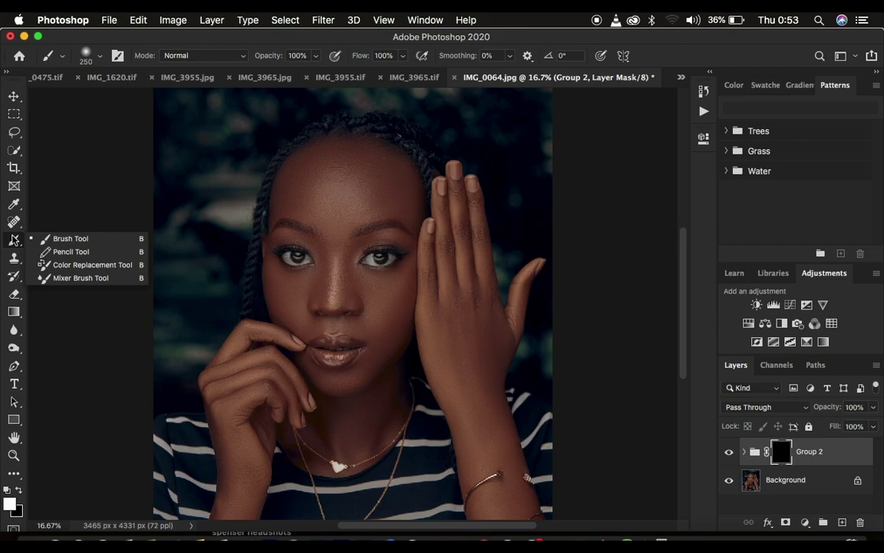
click(63, 234)
click(100, 57)
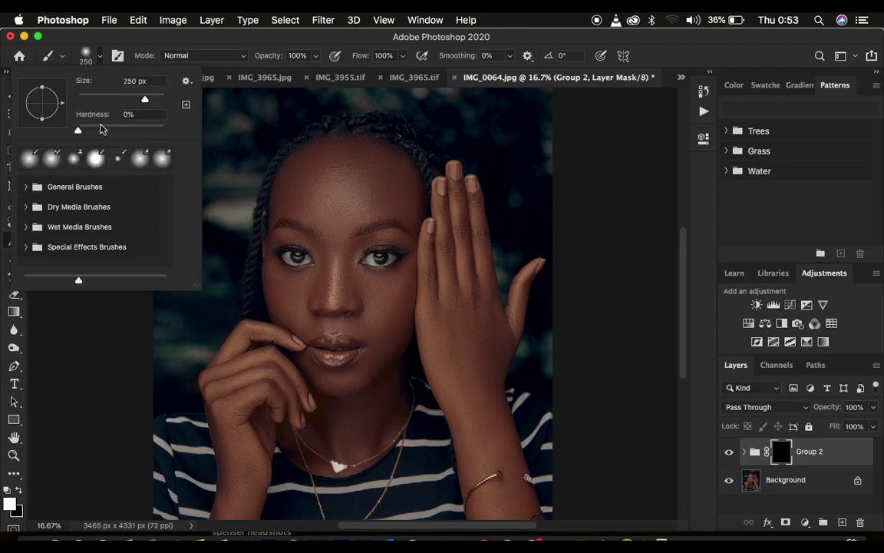
click(93, 48)
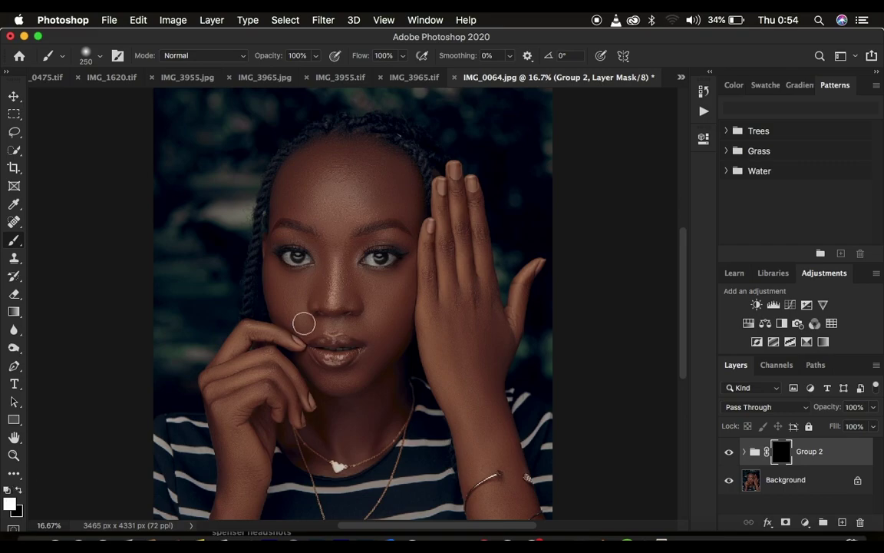
key(bracketright)
key(bracketright)
click(319, 197)
mouse_move(319, 196)
mouse_down()
mouse_move(340, 205)
mouse_move(336, 176)
mouse_move(340, 200)
mouse_move(364, 202)
mouse_move(342, 192)
mouse_move(341, 211)
mouse_move(308, 183)
mouse_move(307, 198)
mouse_move(352, 184)
mouse_move(357, 165)
mouse_move(390, 202)
mouse_move(404, 199)
mouse_move(383, 175)
mouse_move(381, 192)
mouse_move(391, 194)
mouse_move(322, 172)
mouse_move(291, 193)
mouse_move(320, 207)
mouse_move(337, 284)
mouse_move(286, 289)
mouse_move(296, 308)
mouse_move(355, 328)
mouse_move(350, 340)
mouse_move(329, 330)
mouse_move(311, 338)
mouse_move(344, 359)
mouse_move(358, 353)
mouse_move(368, 325)
mouse_move(373, 288)
mouse_up()
key(bracketleft)
key(bracketleft)
key(bracketright)
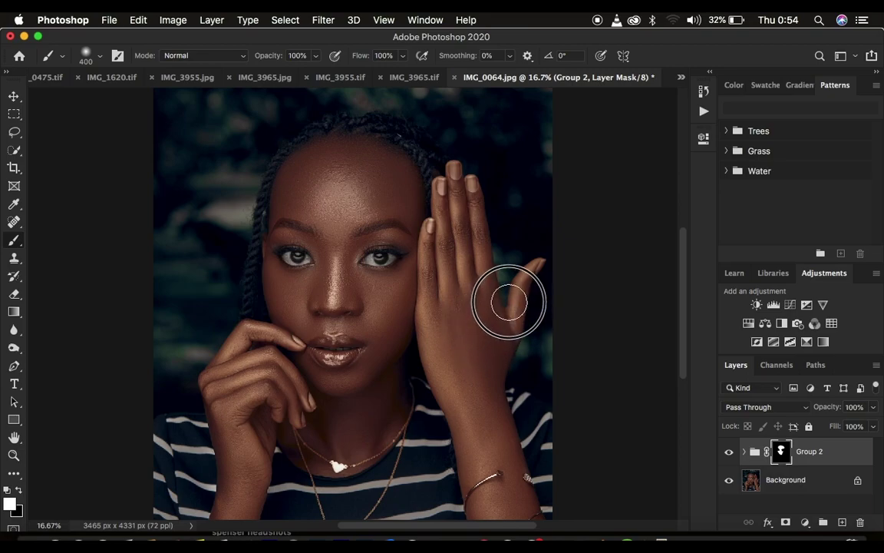
mouse_move(480, 441)
mouse_down()
mouse_move(438, 339)
mouse_move(346, 280)
mouse_move(333, 223)
mouse_move(286, 190)
mouse_move(375, 158)
mouse_move(400, 178)
mouse_up()
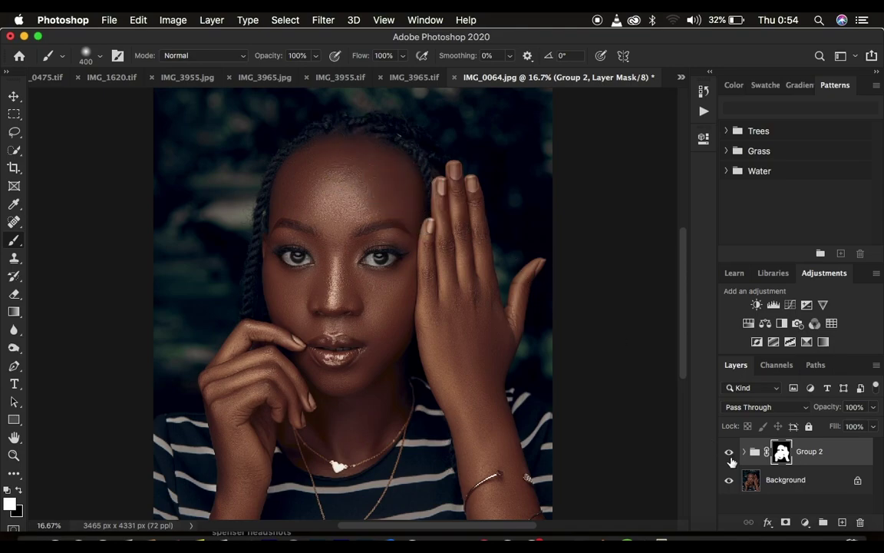
- Compare the portrait with Group 2 hidden and shown, and view the whole image at 12.5%
click(729, 452)
click(729, 452)
click(729, 452)
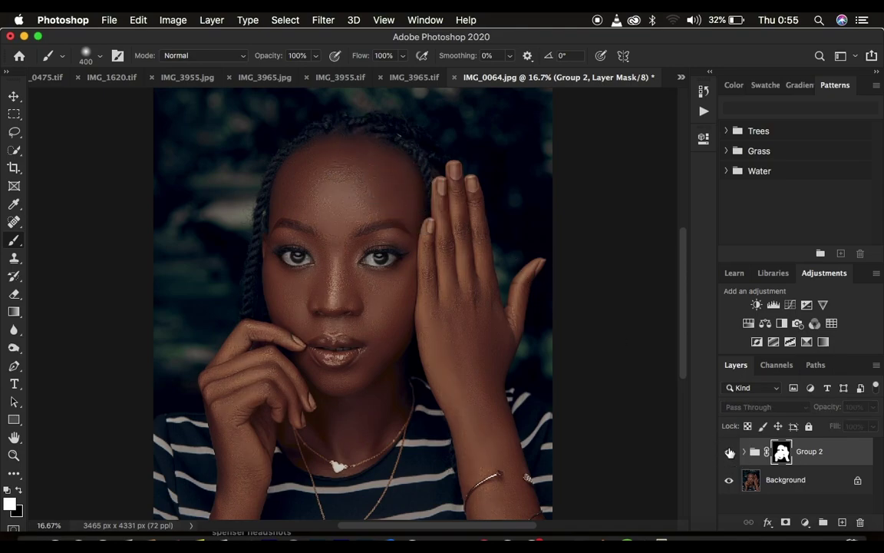
click(729, 452)
key(super+minus)
key(super+minus)
key(super+equal)
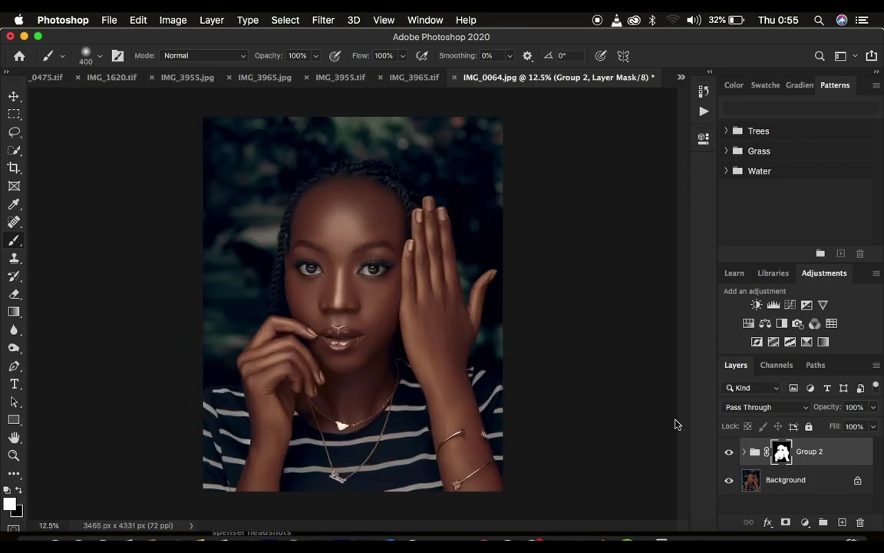
- Reduce Group 2's opacity to 94% and compare the portrait with the group hidden and shown
drag(830, 412, 825, 409)
click(729, 452)
click(729, 452)
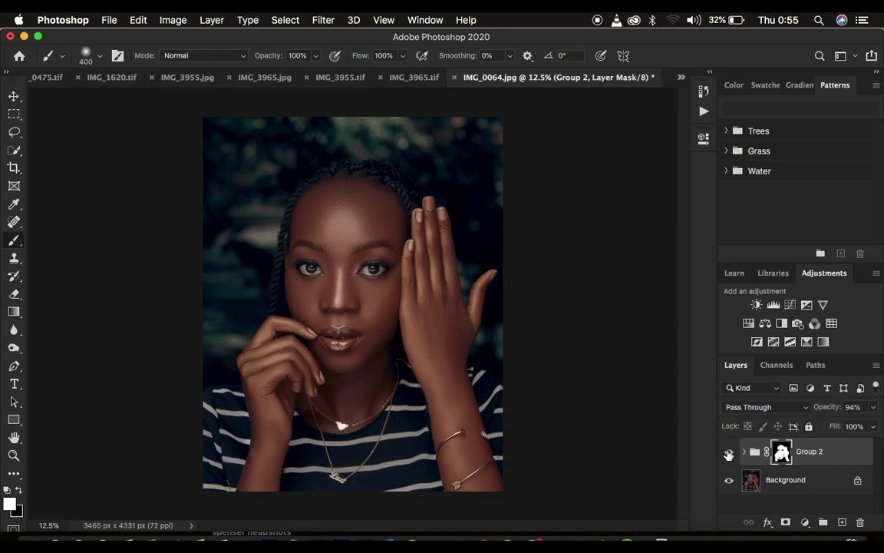